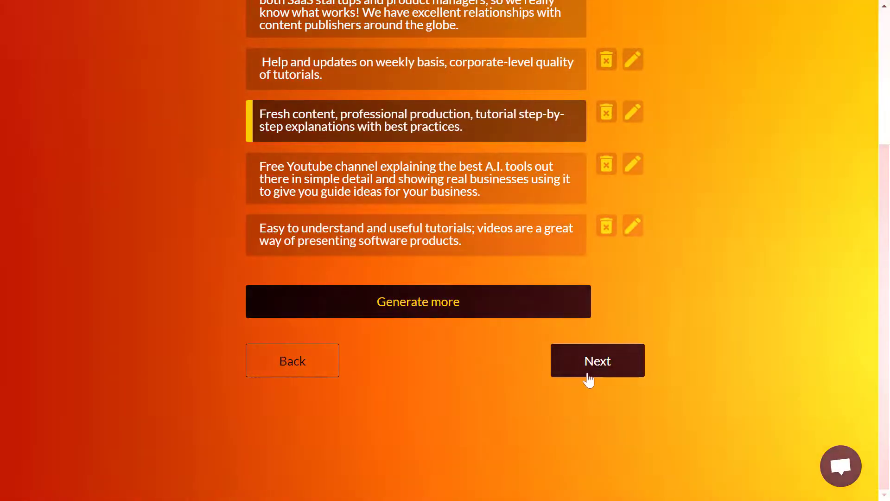
Complete the features step in Slidekick to generate the finished presentation.
click(588, 366)
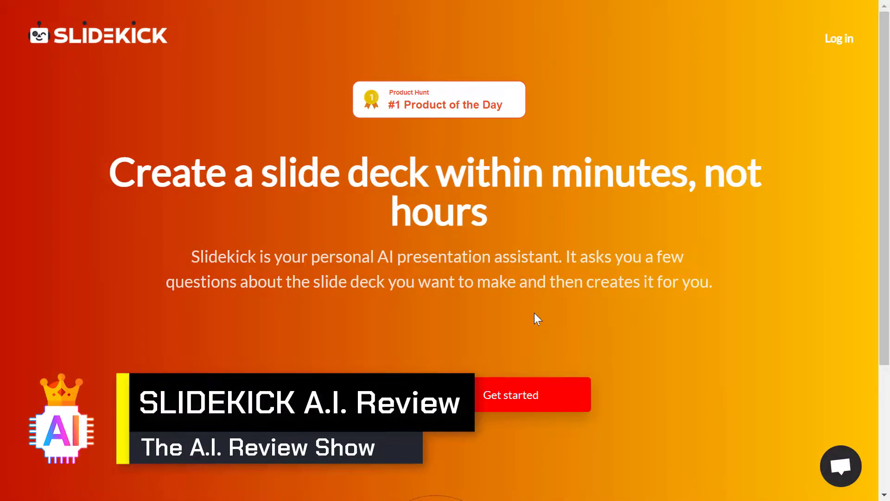
scroll(534, 313, down, 3)
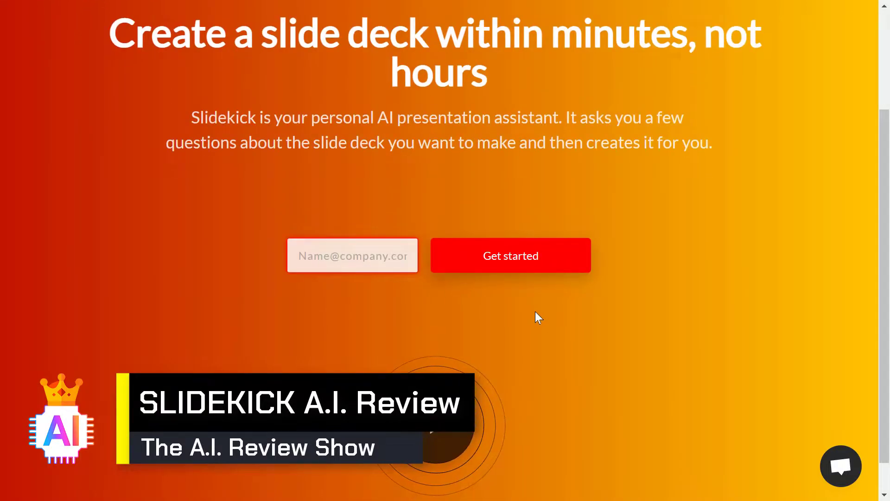
scroll(536, 313, up, 3)
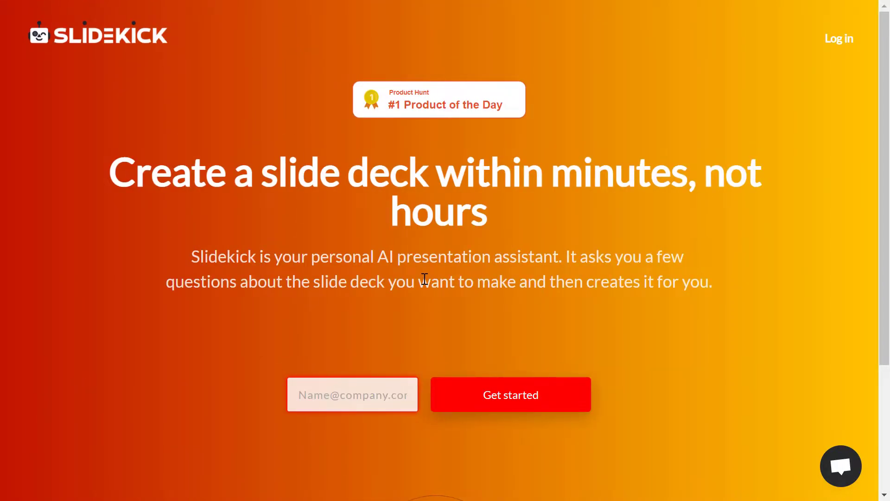
scroll(465, 298, down, 3)
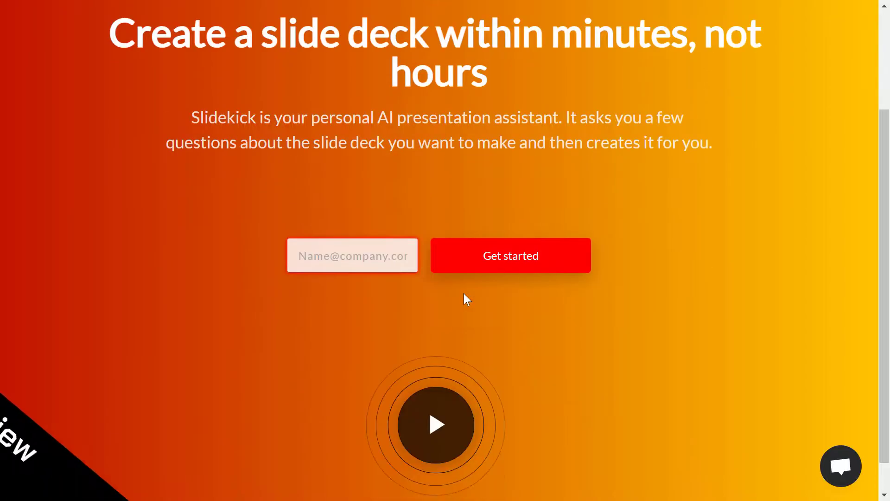
scroll(463, 294, up, 3)
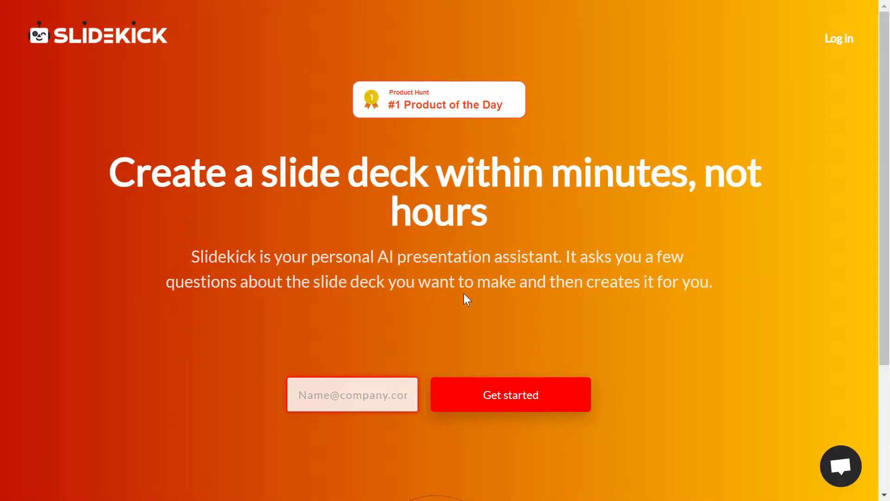
scroll(464, 293, down, 2)
scroll(466, 280, up, 2)
scroll(478, 282, down, 4)
scroll(527, 280, up, 4)
scroll(529, 274, down, 4)
scroll(530, 275, up, 4)
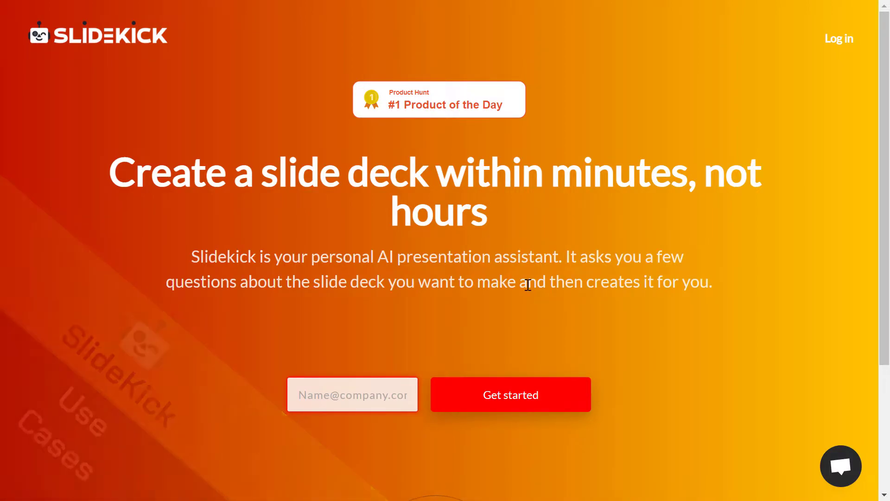
scroll(533, 271, down, 1)
scroll(534, 275, down, 3)
scroll(615, 133, up, 4)
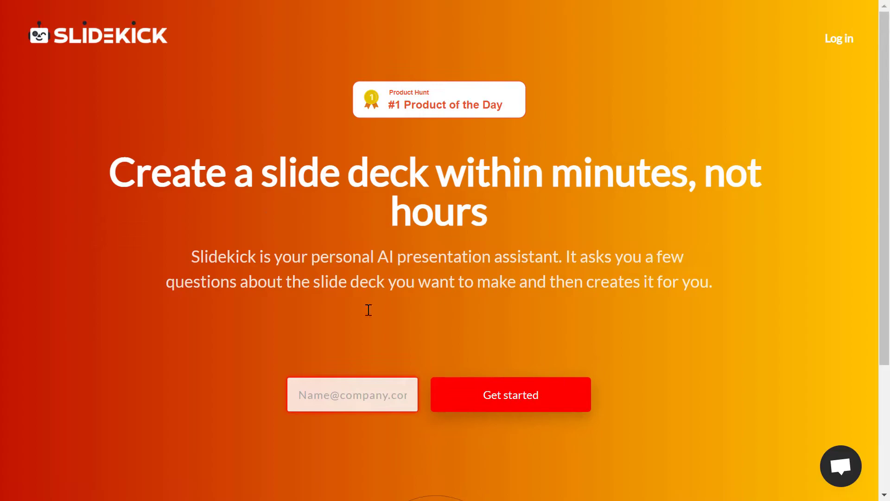
scroll(492, 294, down, 4)
scroll(511, 165, up, 4)
scroll(383, 319, down, 2)
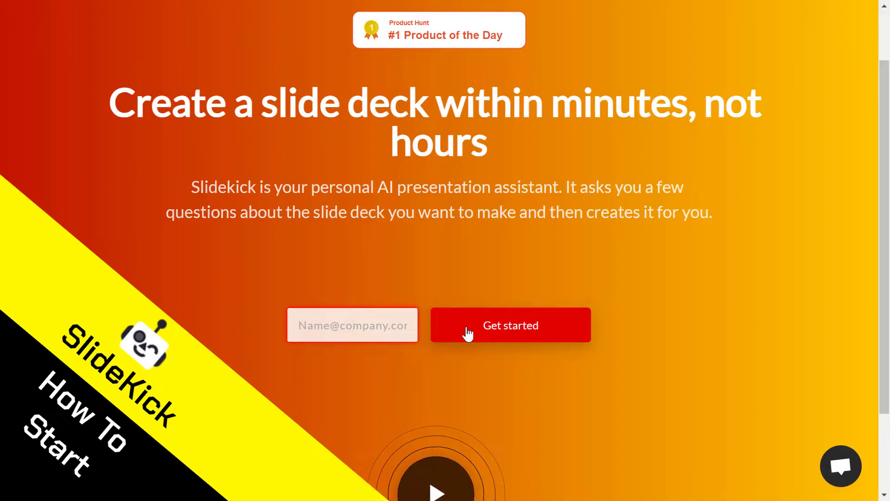
scroll(468, 332, up, 2)
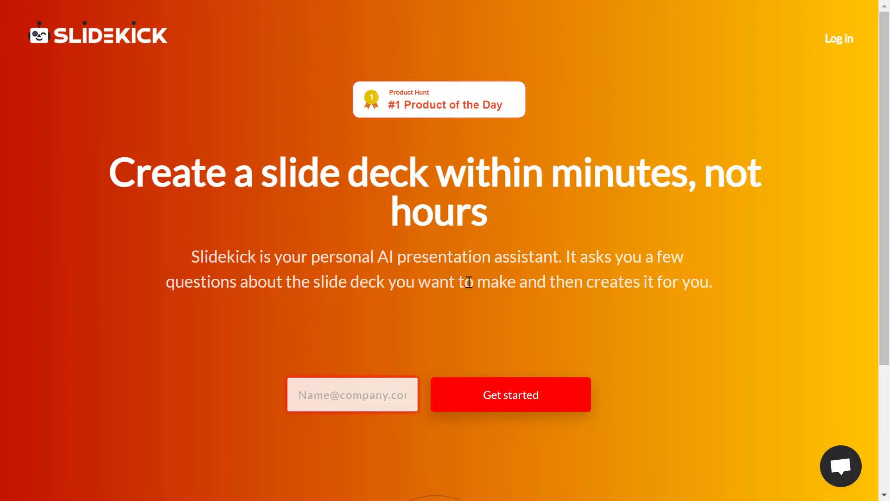
scroll(468, 284, down, 2)
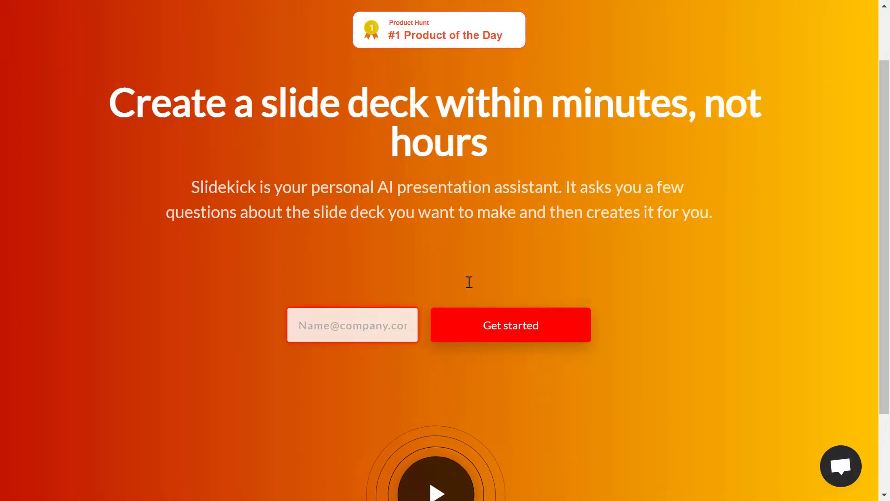
scroll(469, 282, down, 1)
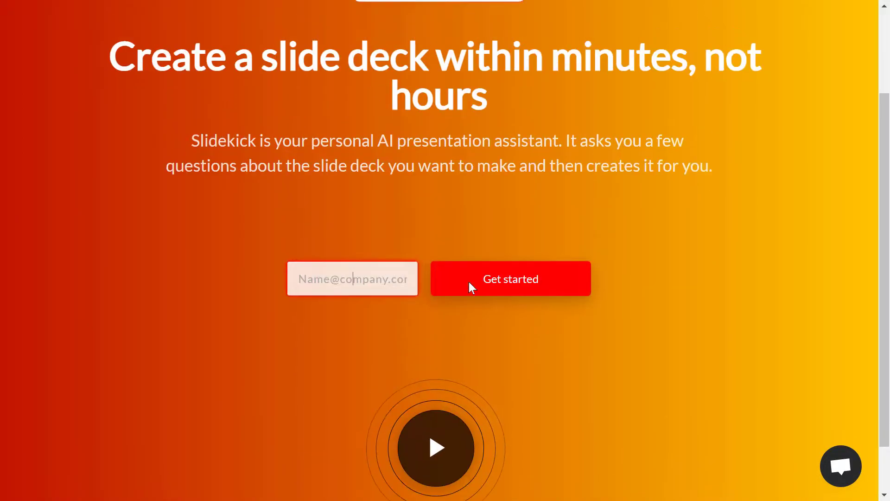
scroll(468, 282, up, 3)
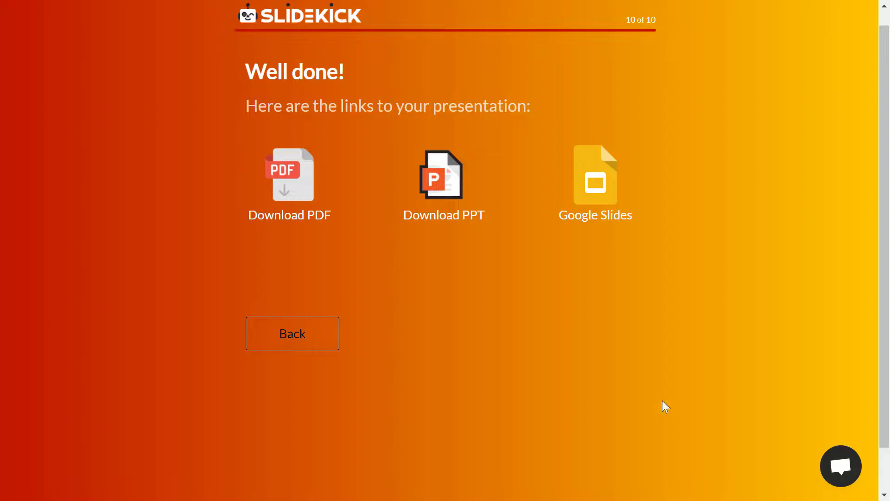
Scroll the Well done! page to review the Download PDF, Download PPT and Google Slides links.
scroll(399, 155, up, 1)
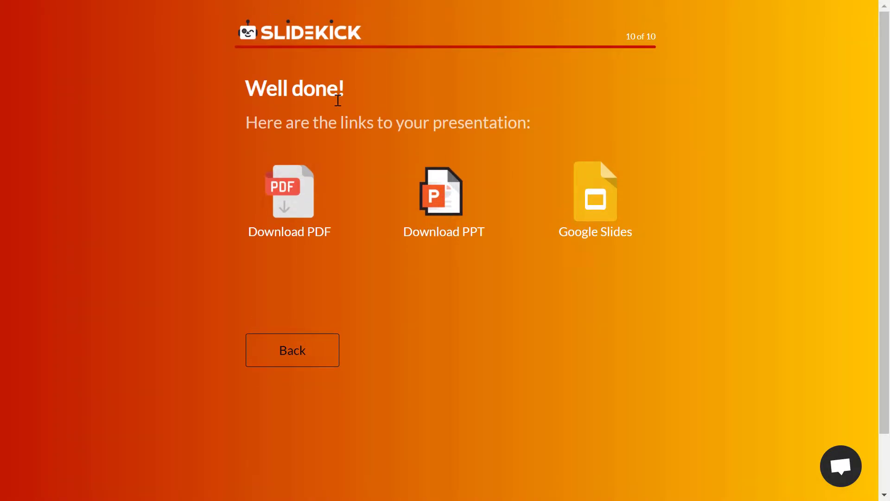
scroll(352, 165, down, 1)
scroll(318, 76, up, 1)
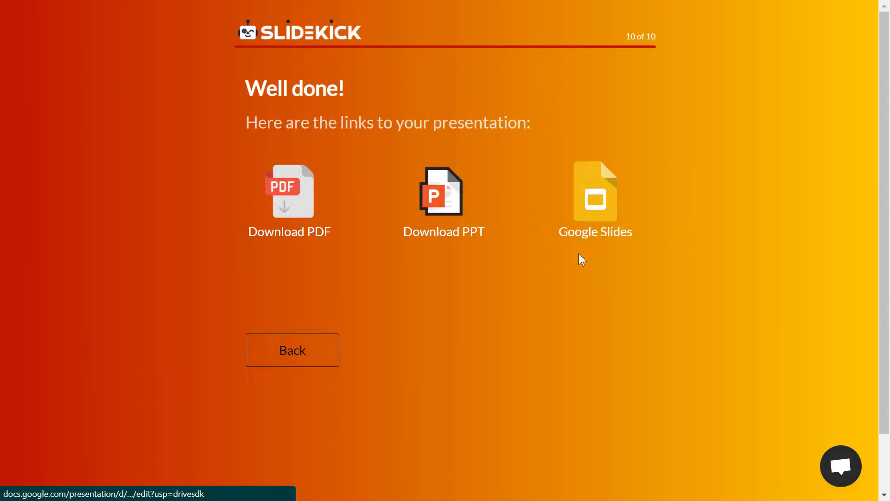
scroll(525, 237, down, 1)
scroll(524, 237, up, 1)
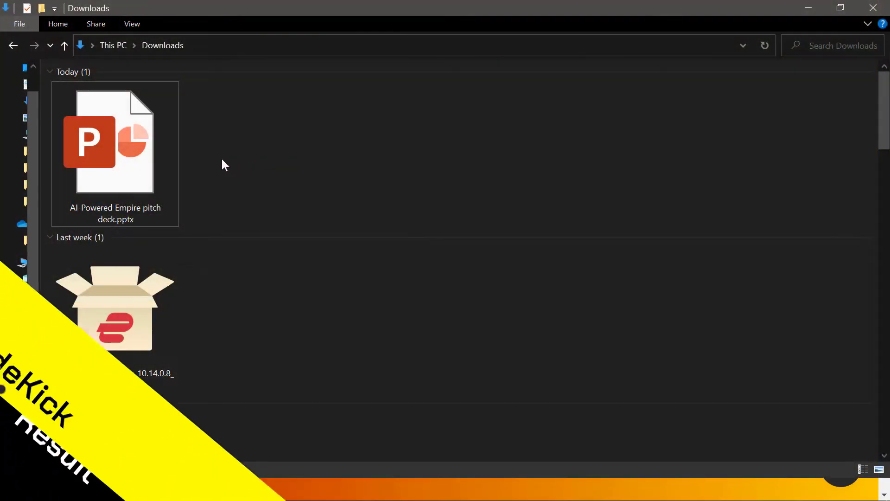
Open AI-Powered Empire pitch deck.pptx from the Downloads folder in PowerPoint.
double_click(128, 165)
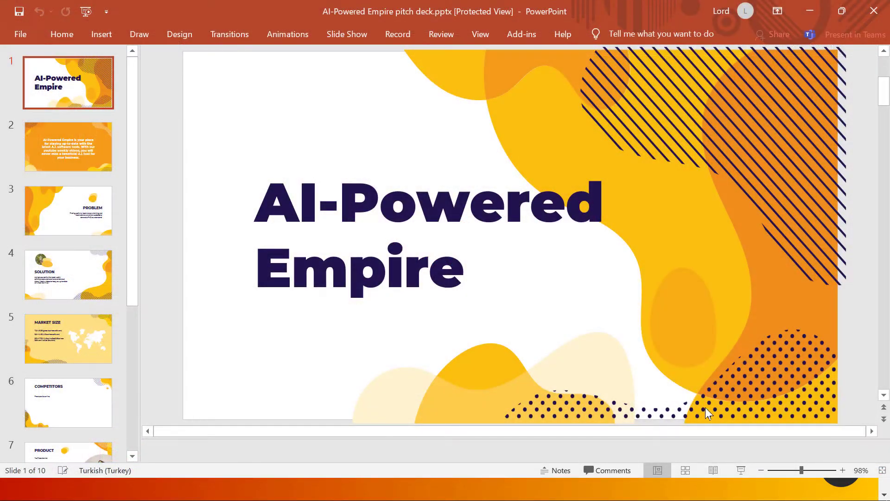
Run the deck as a full-screen slide show through to the THANKS! slide.
click(742, 472)
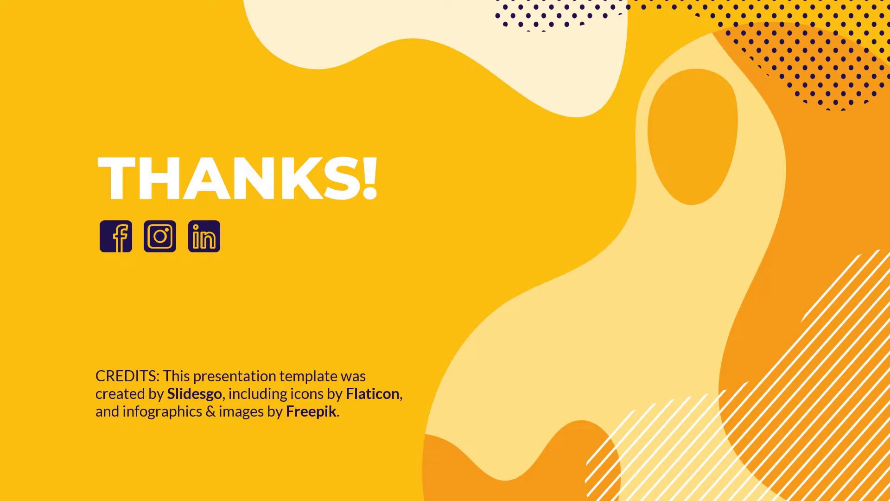
Go back in the slide show to the PRODUCT slide reading 'YouTube channel.'.
key(Left)
key(Left)
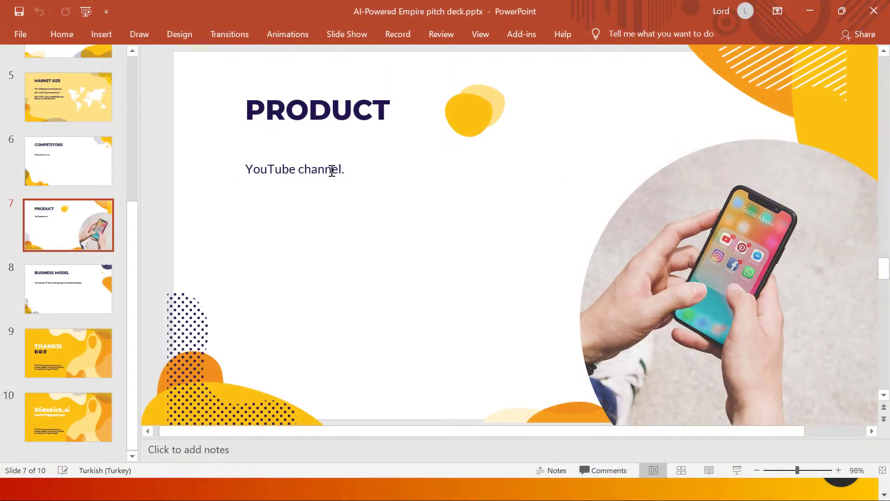
Type 'A Saas Product' on a new line after 'YouTube channel.' in the PRODUCT text box.
click(328, 169)
double_click(325, 169)
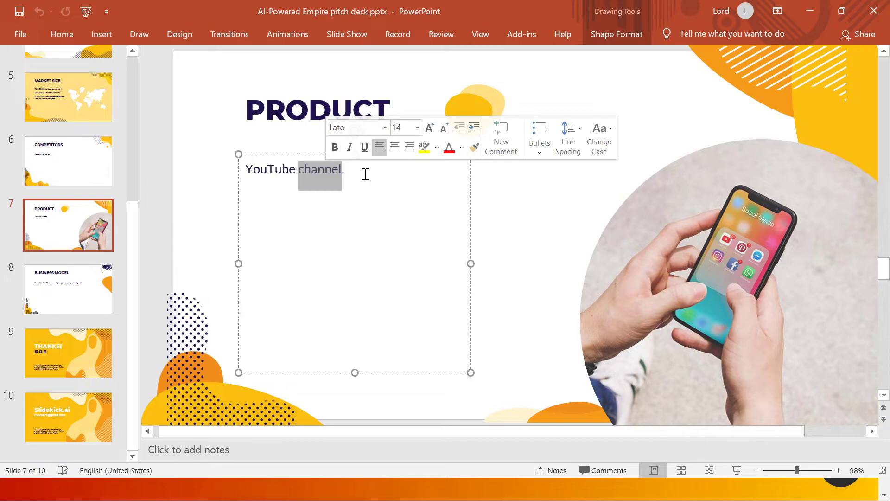
click(375, 176)
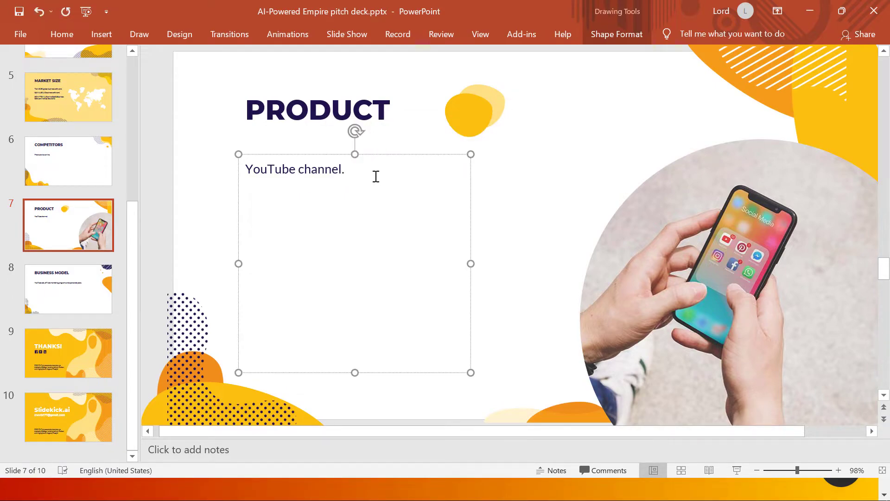
key(Return)
text(A S)
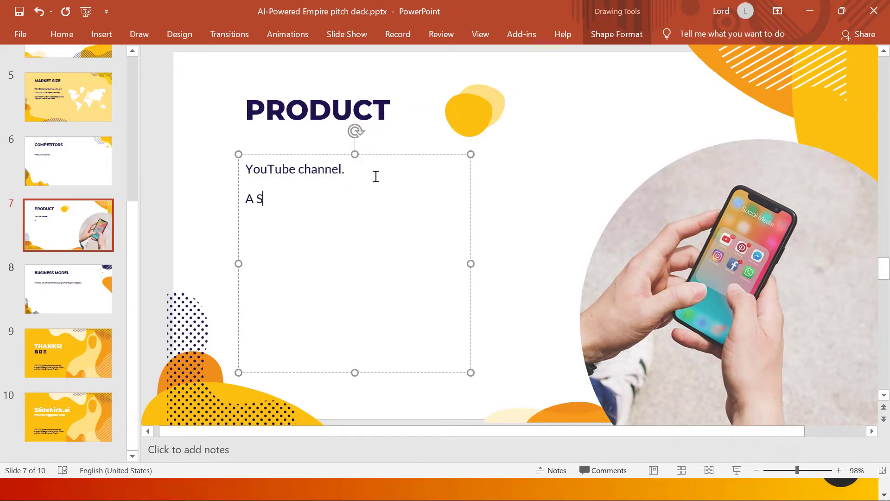
text(aas )
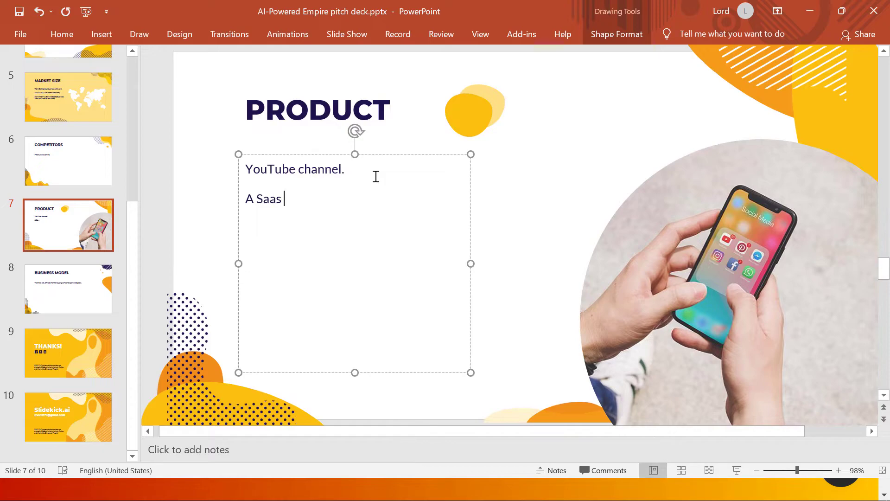
text(Product.)
scroll(369, 232, up, 1)
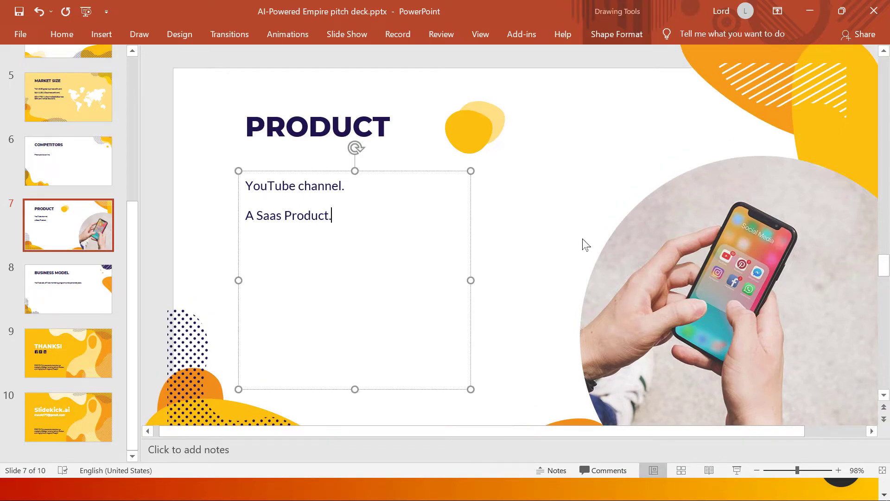
scroll(496, 267, down, 3)
scroll(499, 269, up, 2)
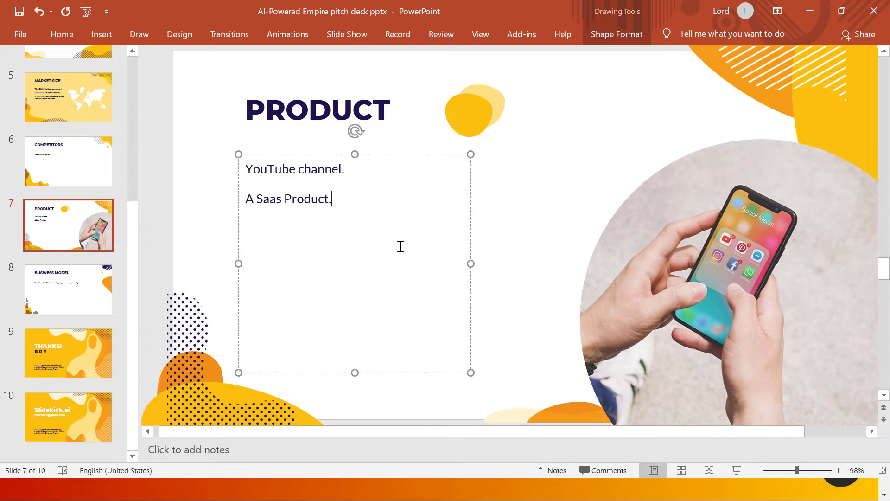
click(228, 304)
scroll(93, 278, up, 4)
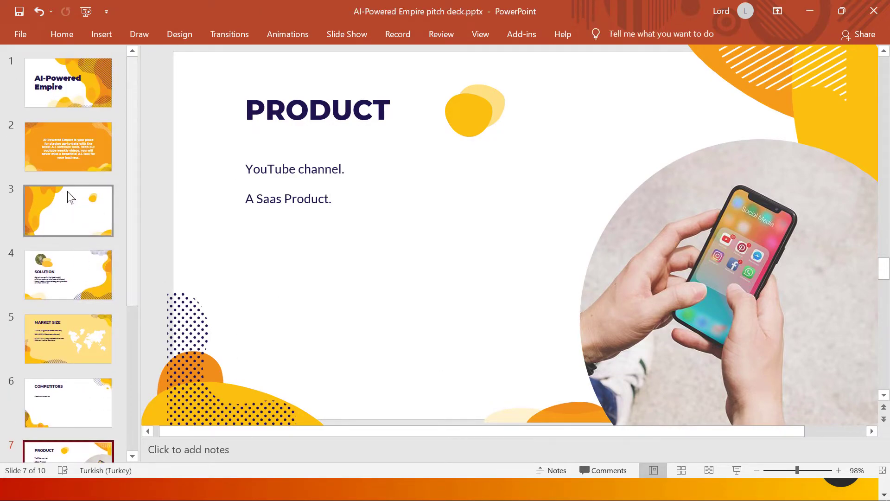
Review slides 1, 9 and 10, ending on the BUSINESS MODEL slide (slide 8).
click(66, 99)
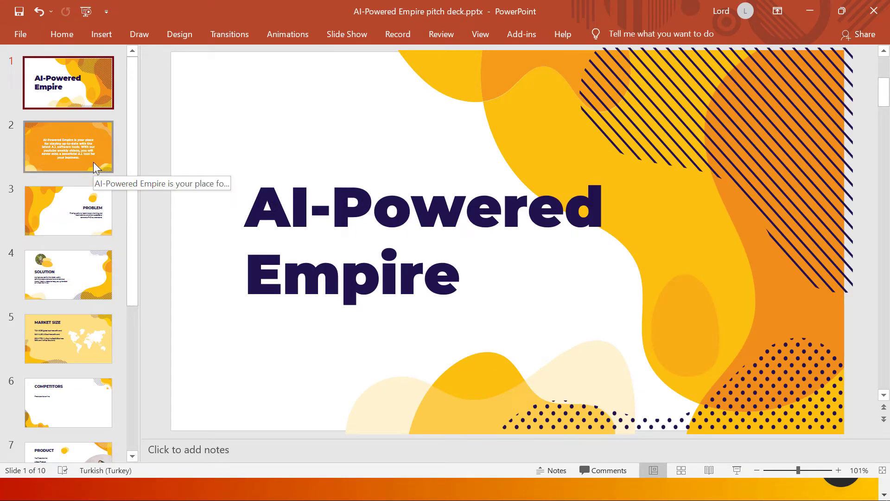
scroll(95, 169, down, 5)
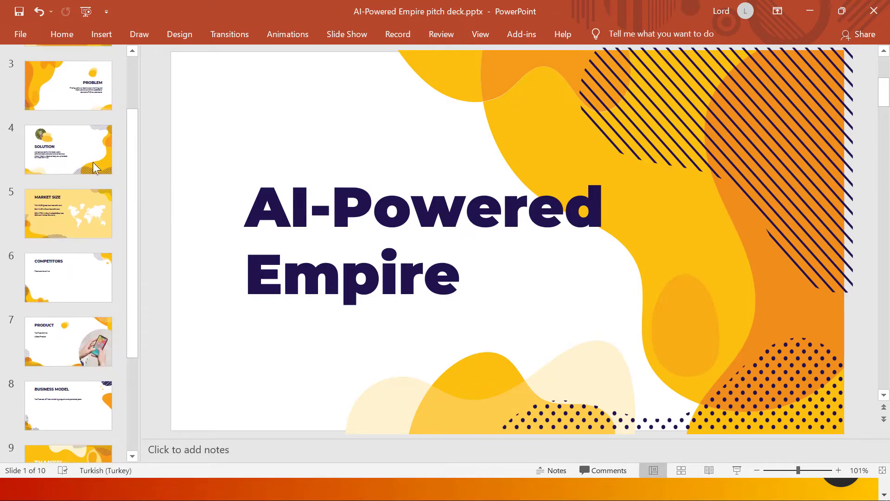
click(87, 357)
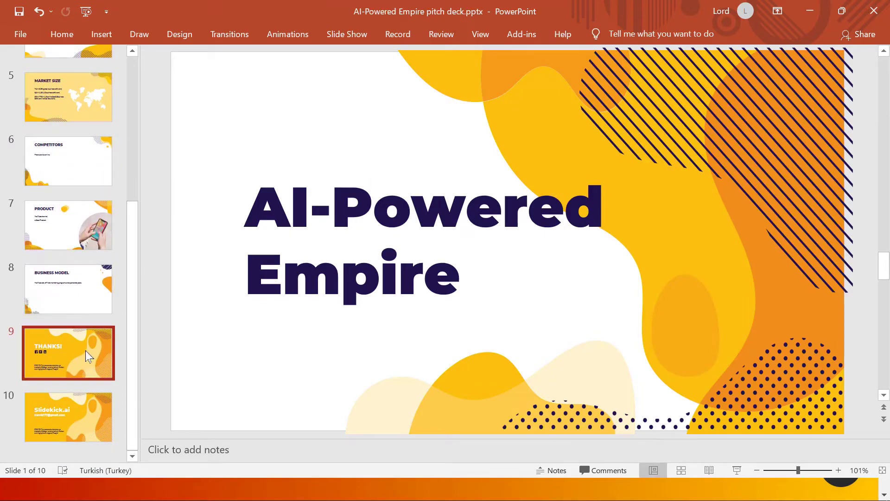
click(76, 422)
click(83, 299)
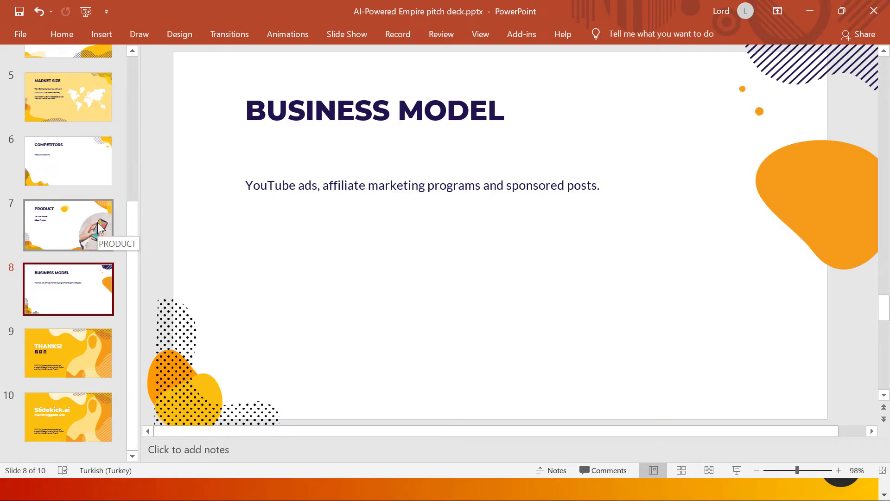
scroll(312, 253, up, 1)
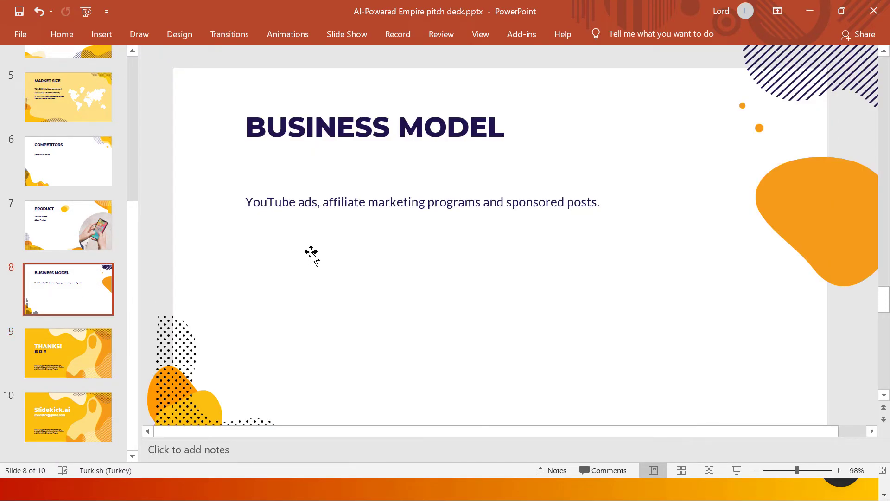
Switch from PowerPoint back to the Slidekick browser page.
click(434, 488)
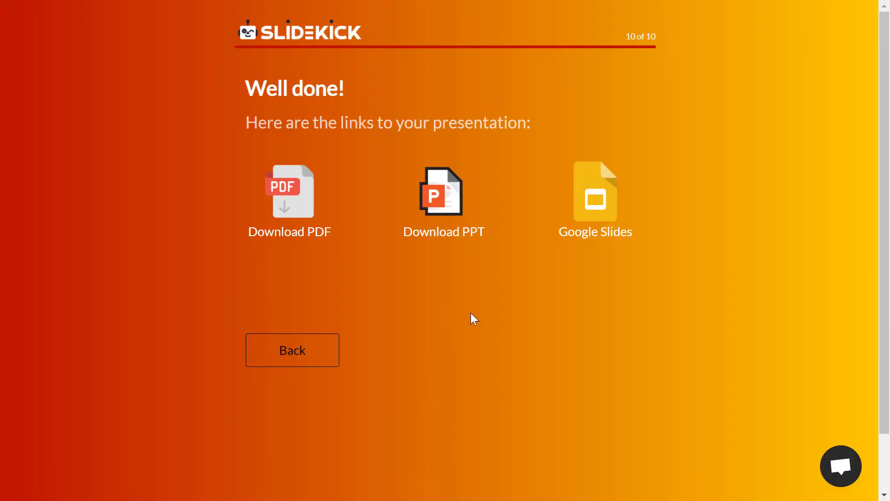